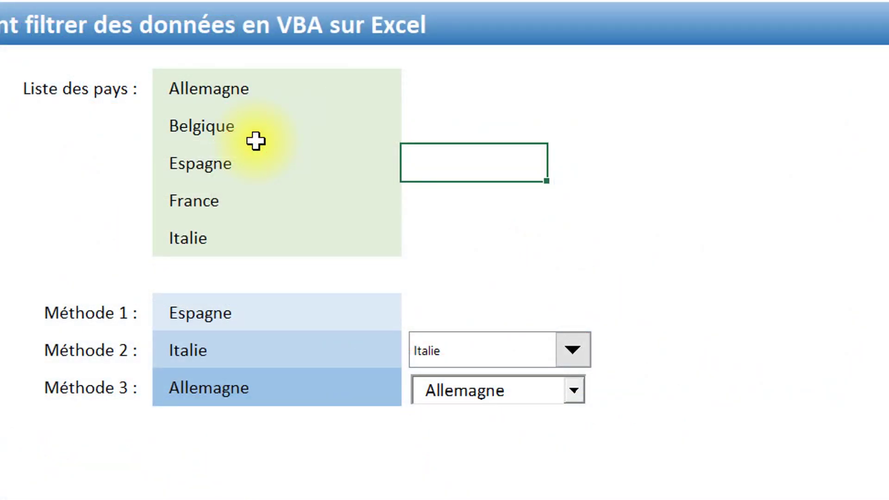
- Choose Belgique in the Méthode 1 cell's dropdown list and Espagne in the Méthode 3 combo box
click(347, 306)
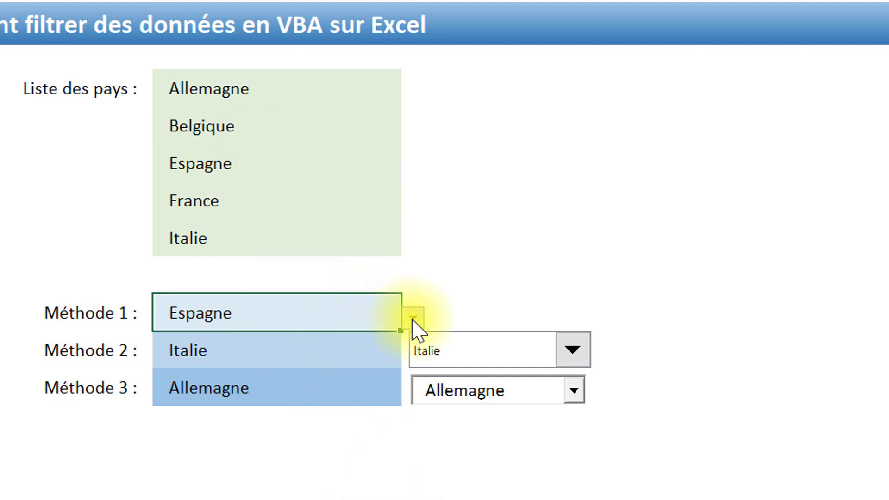
click(413, 319)
click(319, 357)
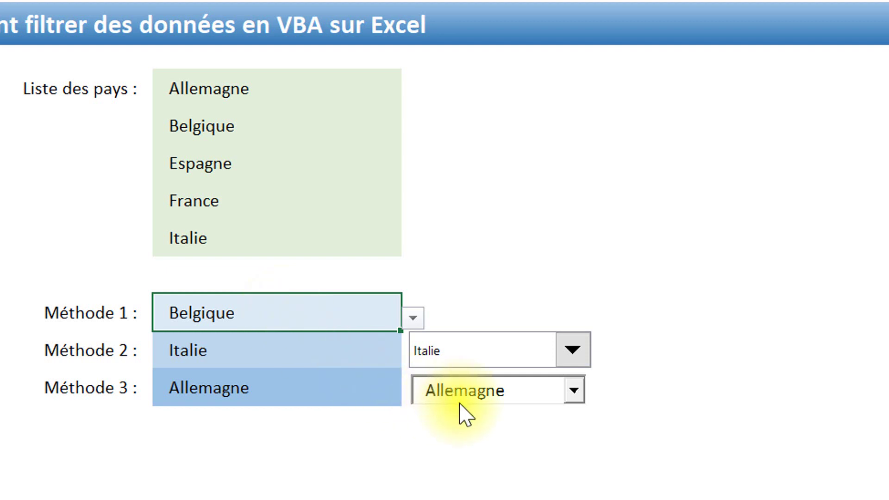
click(578, 389)
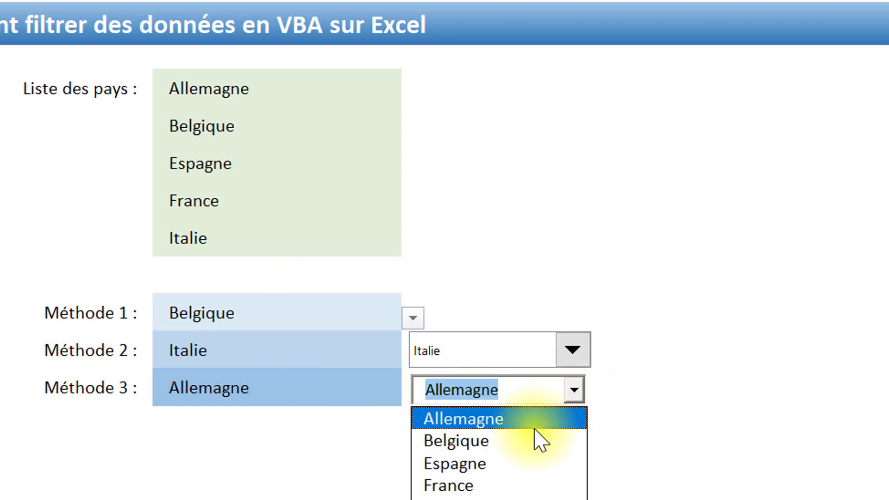
click(494, 463)
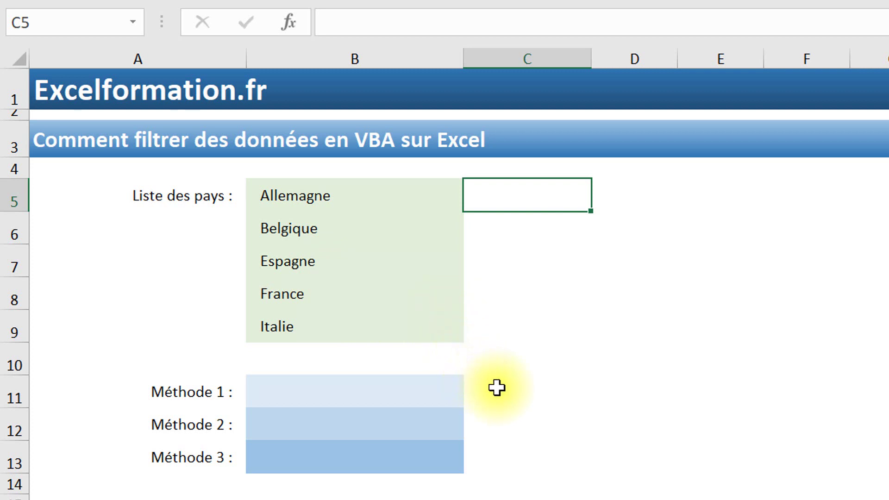
click(452, 399)
click(391, 430)
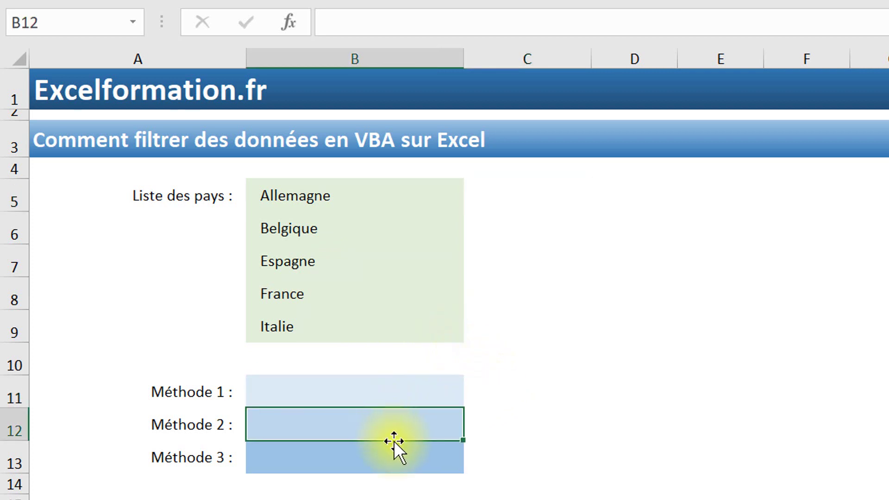
click(400, 459)
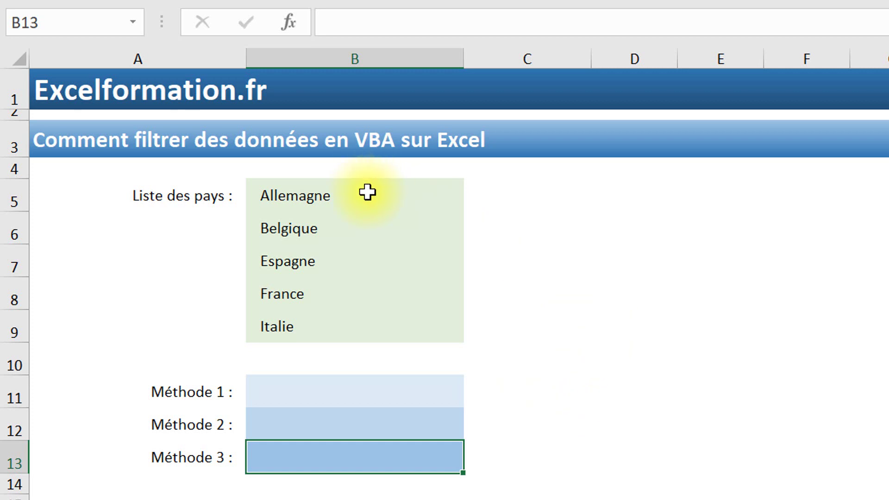
- Name the country list range B5:B9 _source
drag(367, 192, 383, 317)
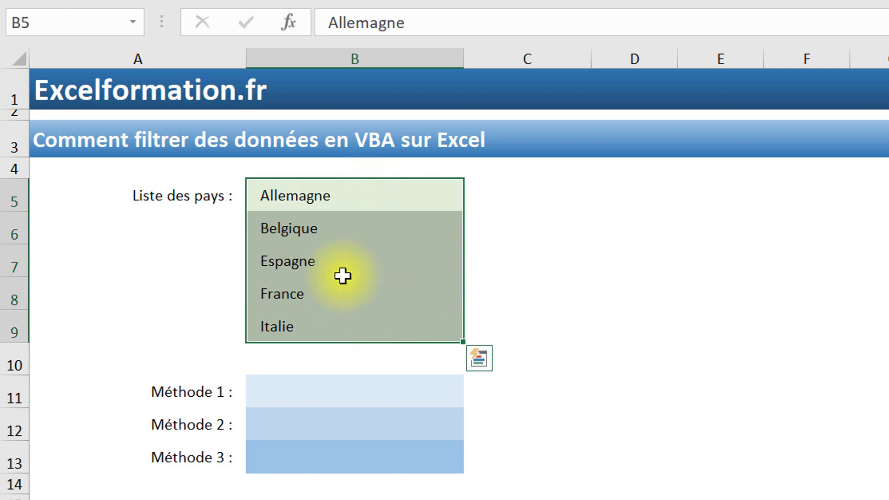
click(54, 22)
text(_s)
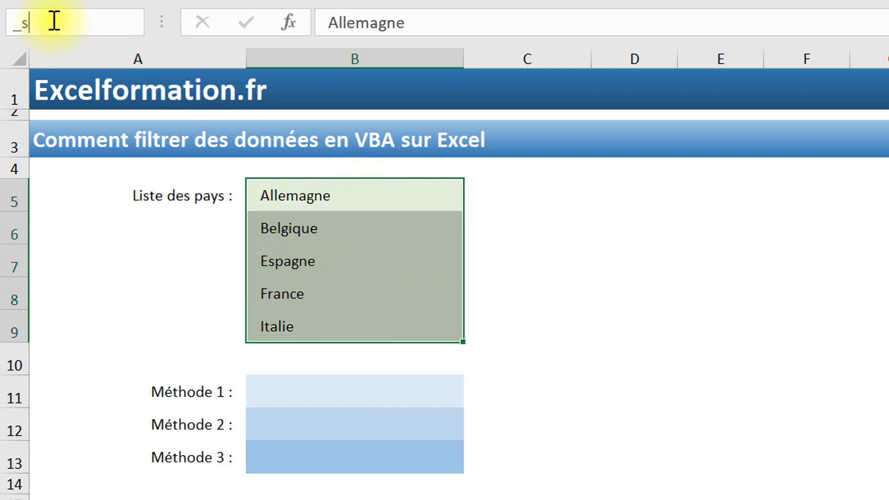
text(ource)
key(Return)
- Name the Méthode 1 cell B11 _m1
click(279, 380)
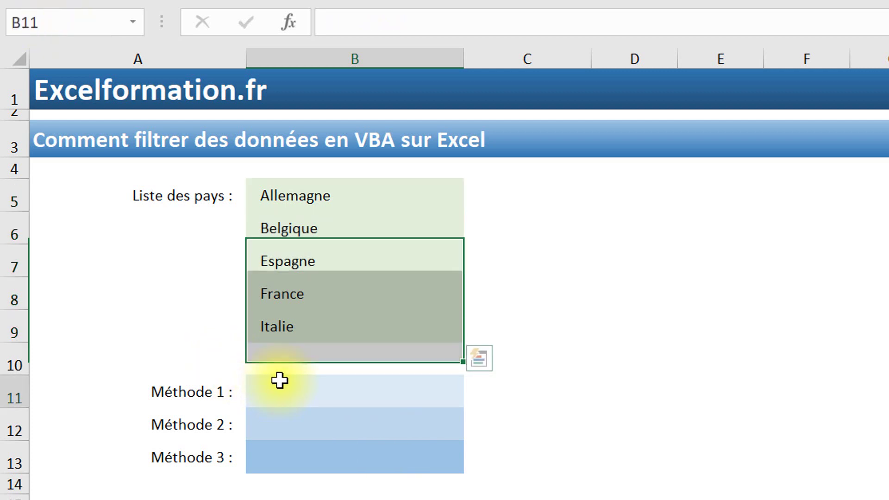
click(66, 26)
text(_)
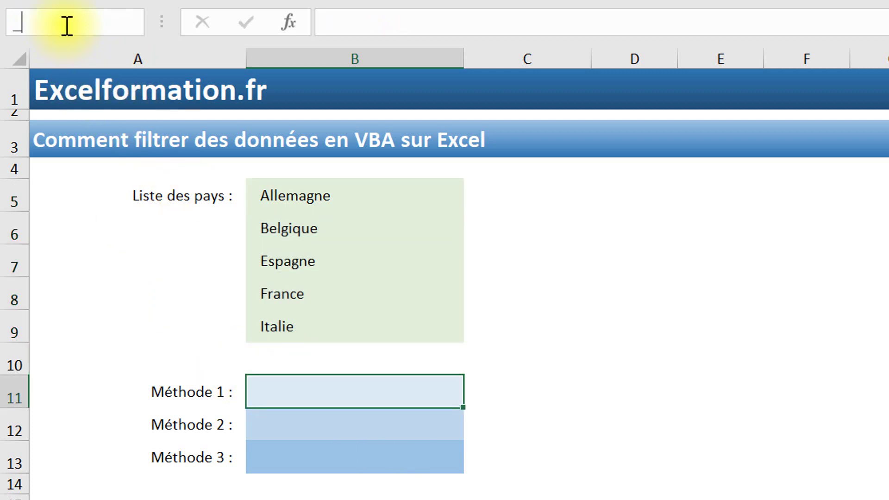
text(m1)
key(Return)
- Name the Méthode 2 cell B12 _m2
key(Return)
click(67, 25)
text(_m)
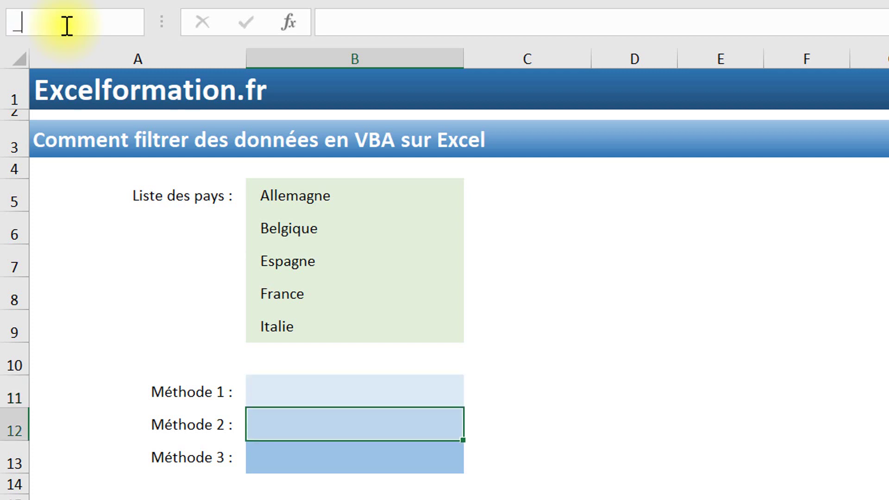
text(2)
key(Return)
- Name the Méthode 3 cell B13 _m3
key(Return)
click(60, 17)
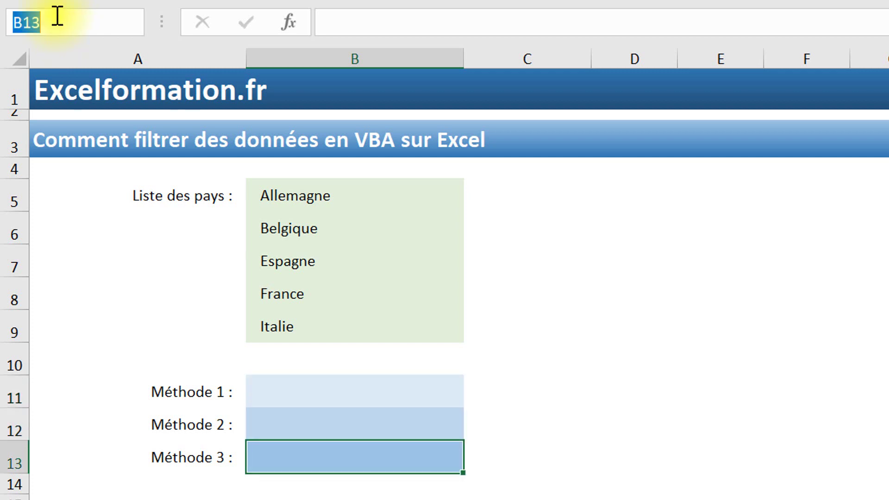
text(_m3)
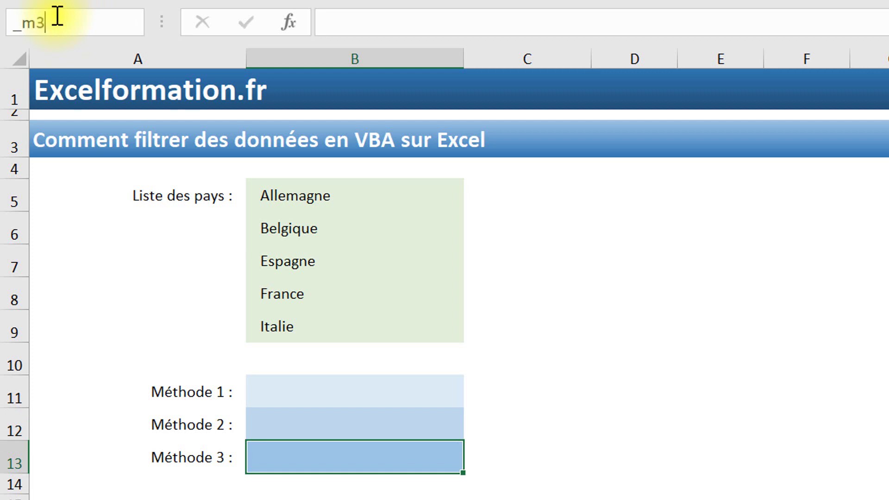
key(Return)
key(Return)
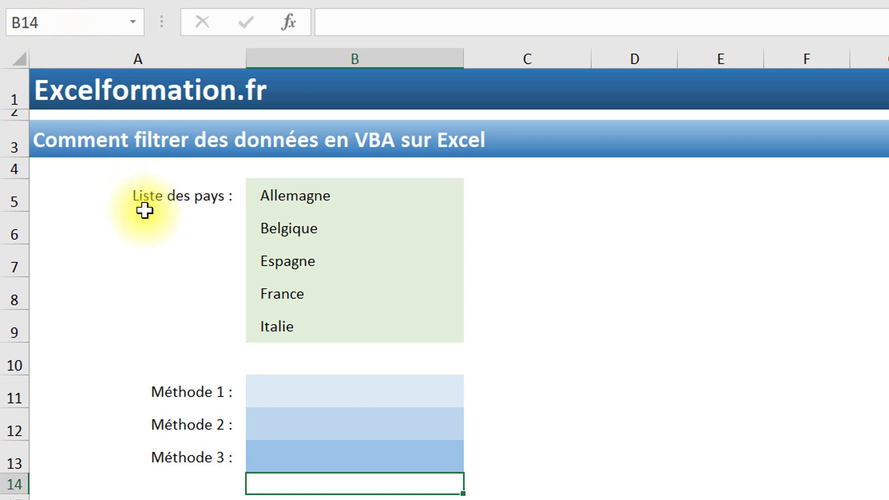
- Check the Méthode 1 cell's name and view the defined names offered in an INDEX formula in D5, discarding the formula
click(327, 391)
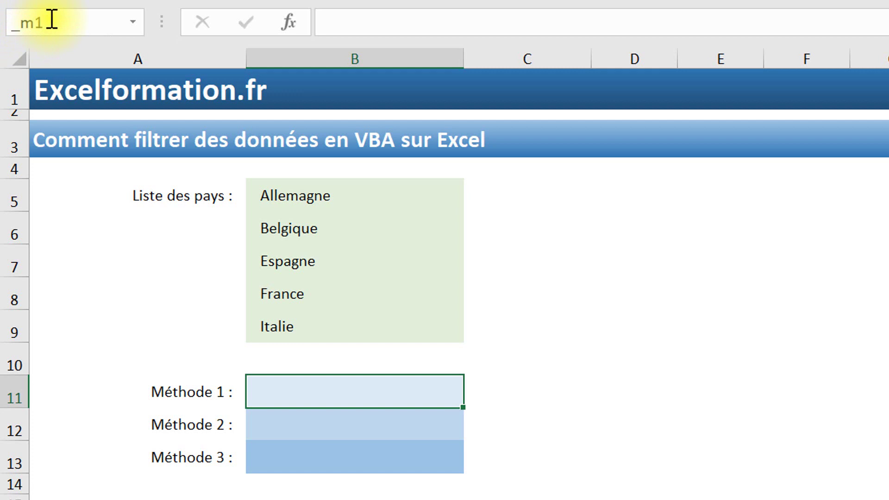
click(660, 209)
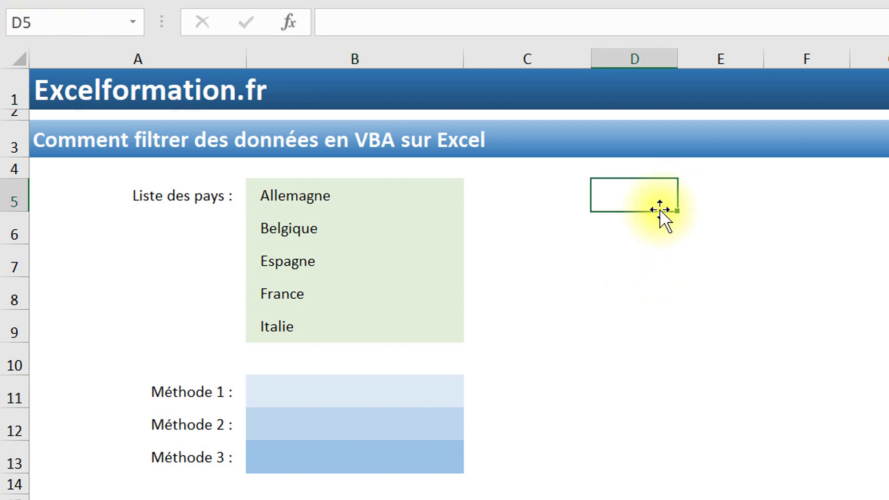
text(=index(_)
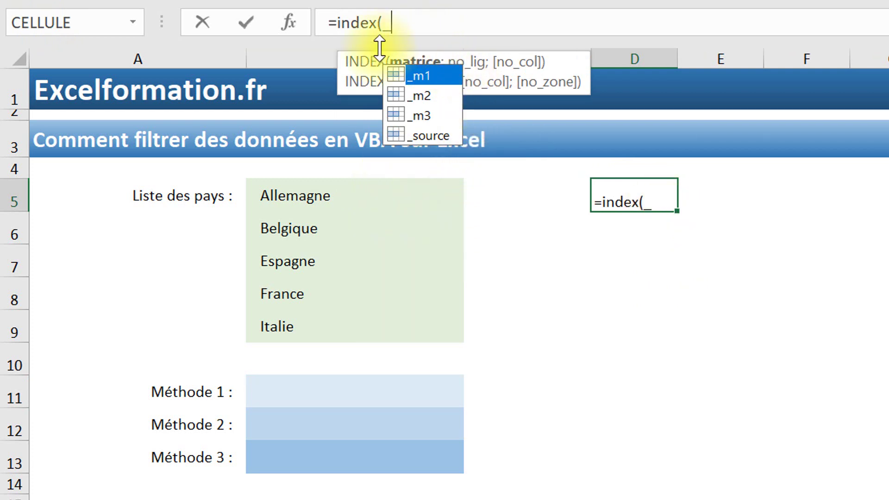
key(Escape)
key(Escape)
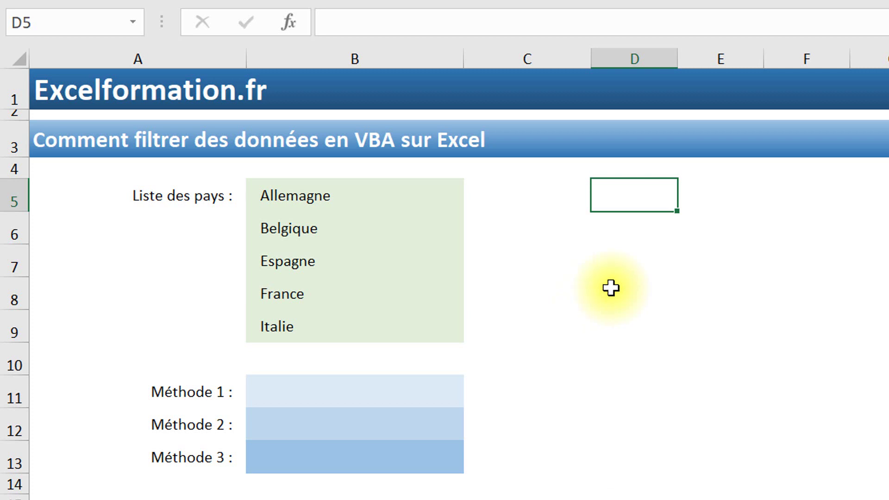
- Add a Liste data validation with source =_source to the Méthode 1 cell B11 and choose Espagne from its dropdown
click(429, 396)
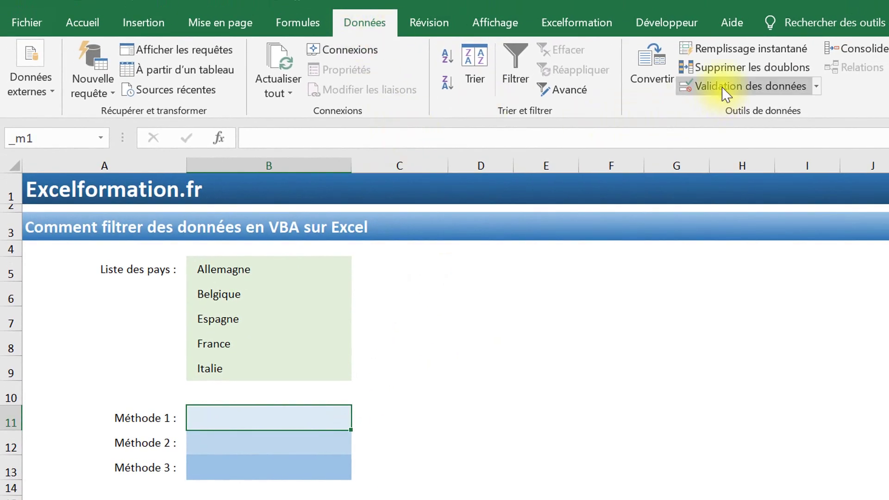
click(695, 89)
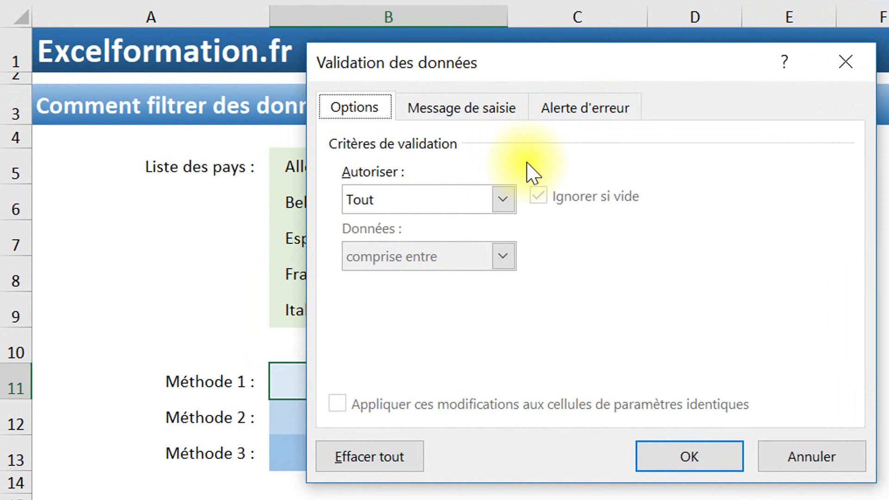
click(487, 211)
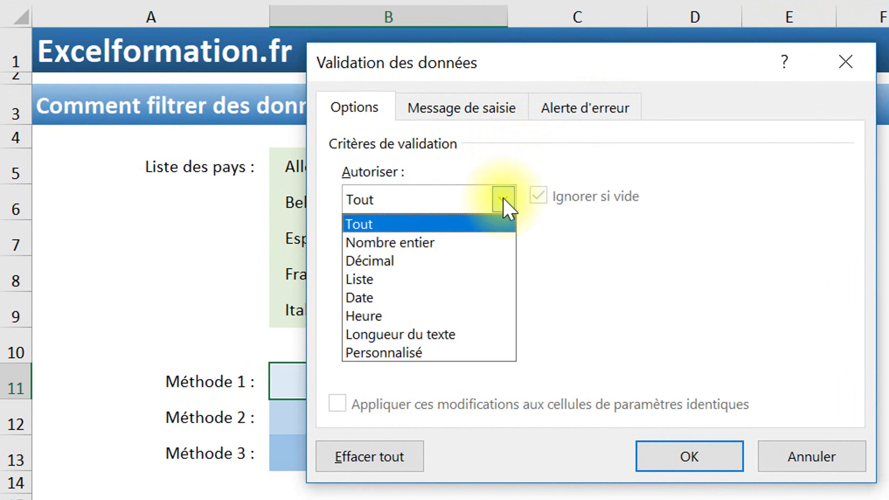
click(410, 280)
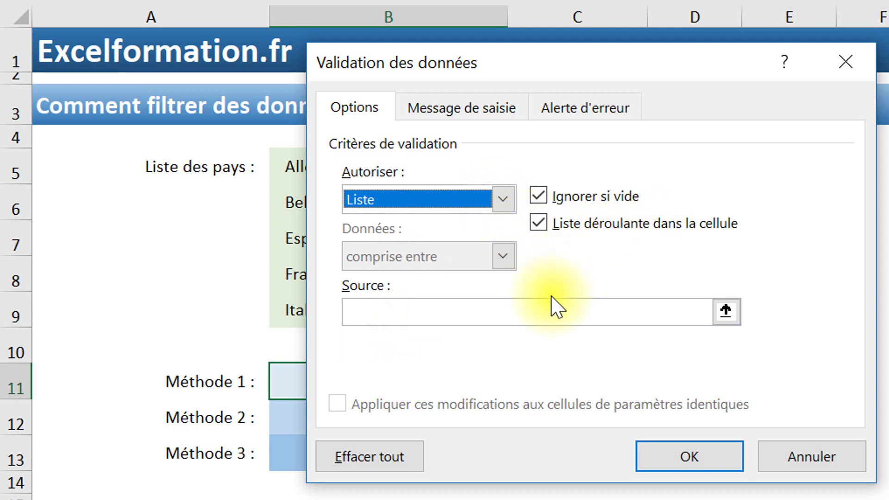
click(505, 317)
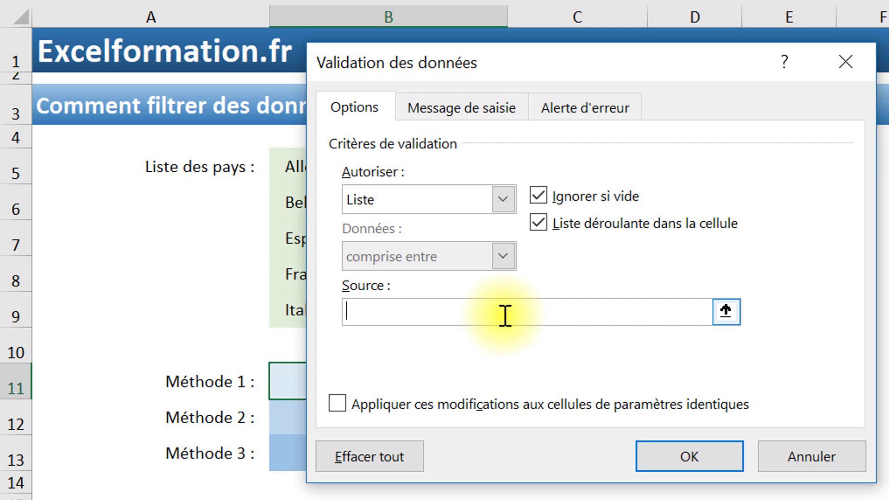
text(=_source)
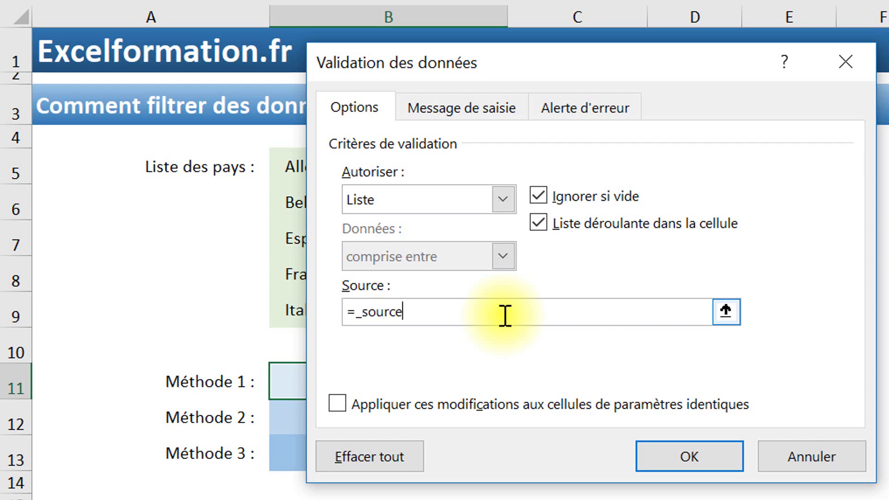
click(687, 457)
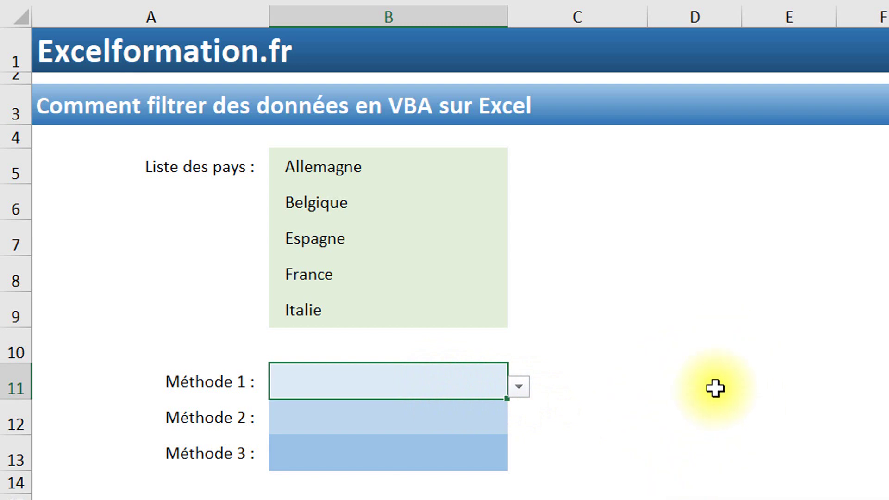
click(519, 389)
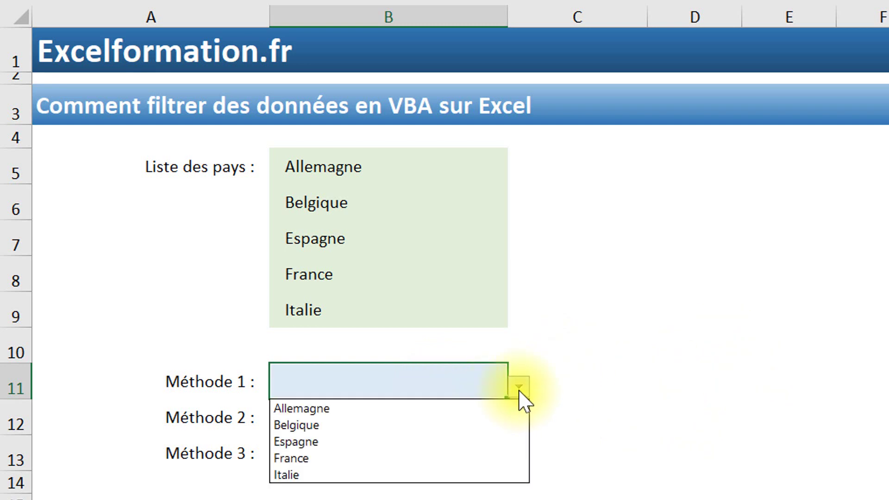
click(329, 445)
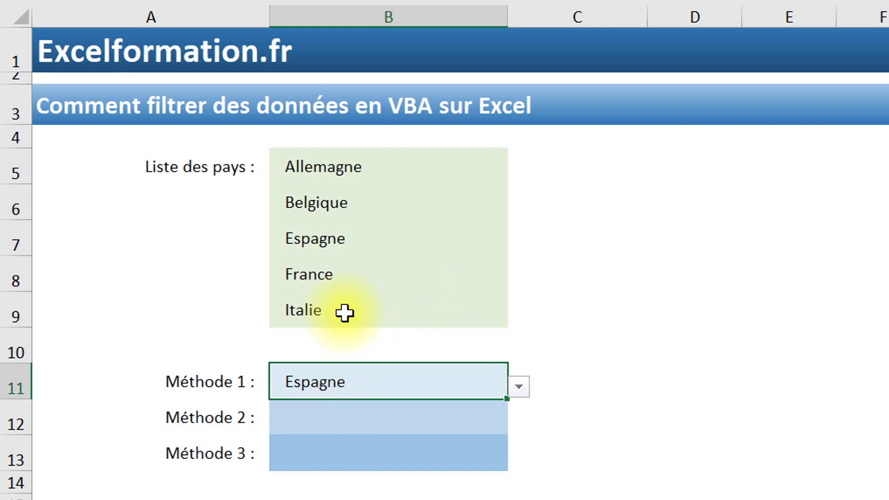
- Try copying the Méthode 1 dropdown cell to E11, and clear the copy
key(ctrl+c)
click(818, 373)
key(ctrl+v)
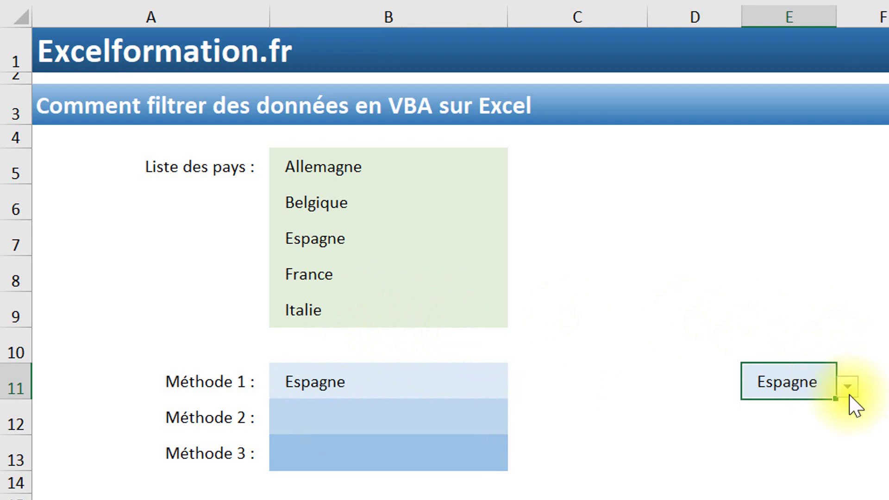
click(849, 387)
key(Delete)
key(Escape)
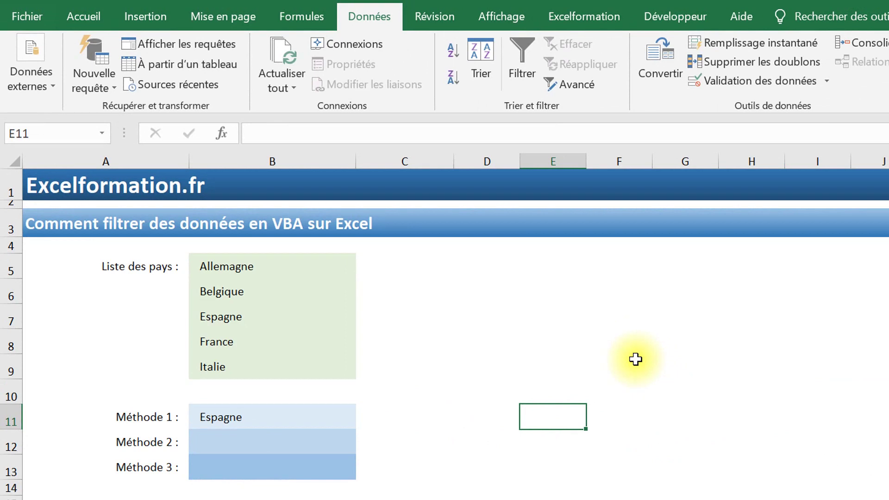
- Ensure the Développeur tab is enabled in the ribbon customization options and apply the settings
click(680, 14)
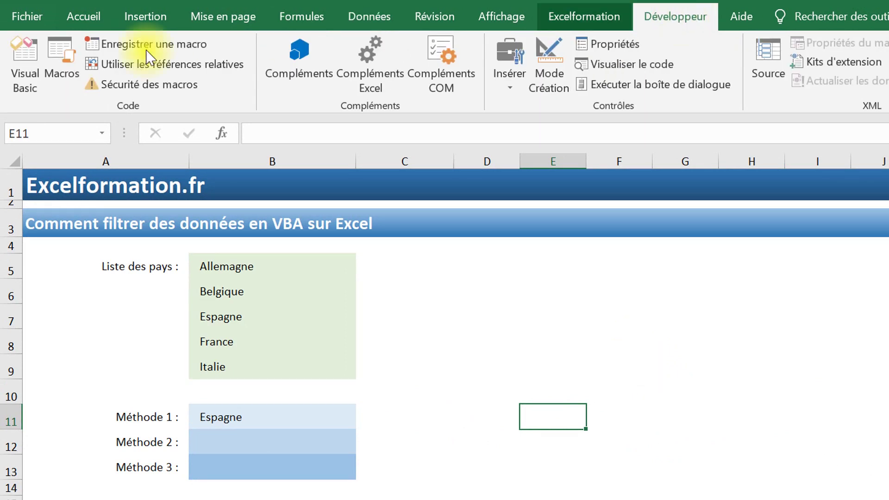
click(27, 18)
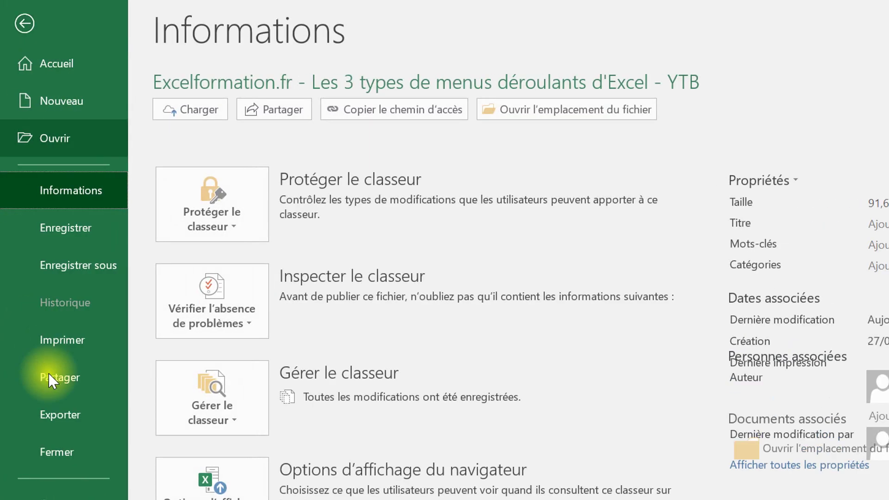
click(54, 483)
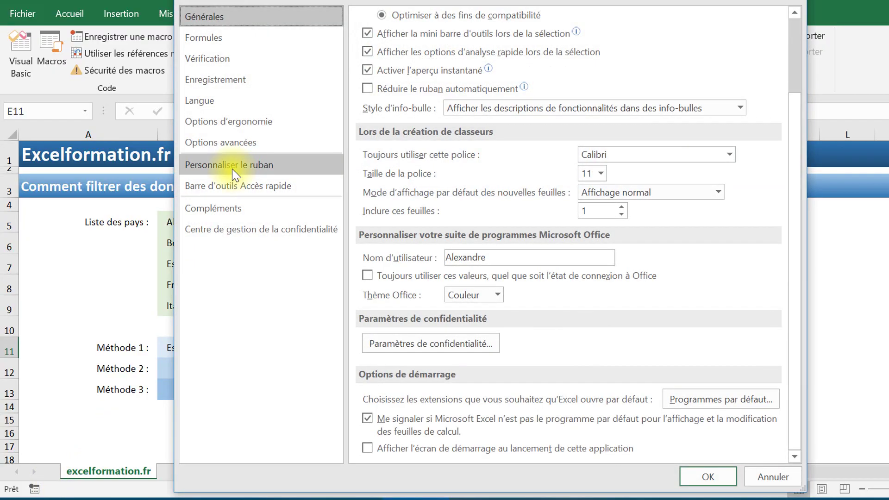
click(232, 169)
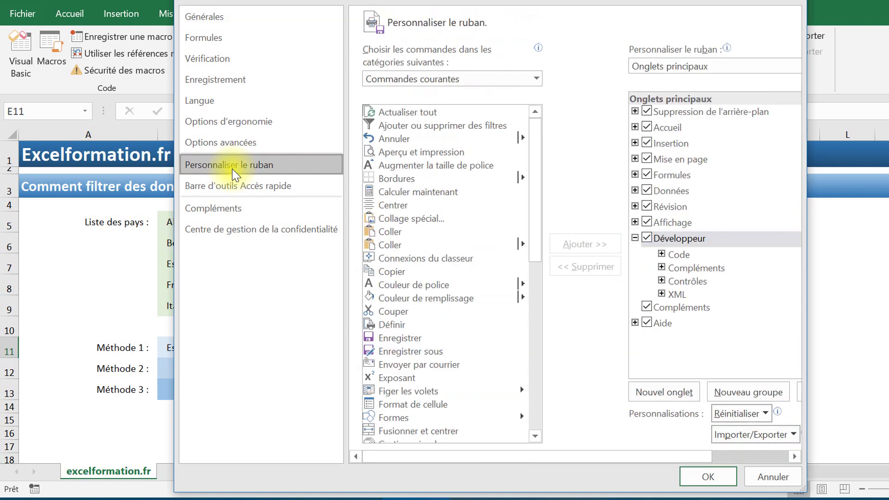
click(648, 240)
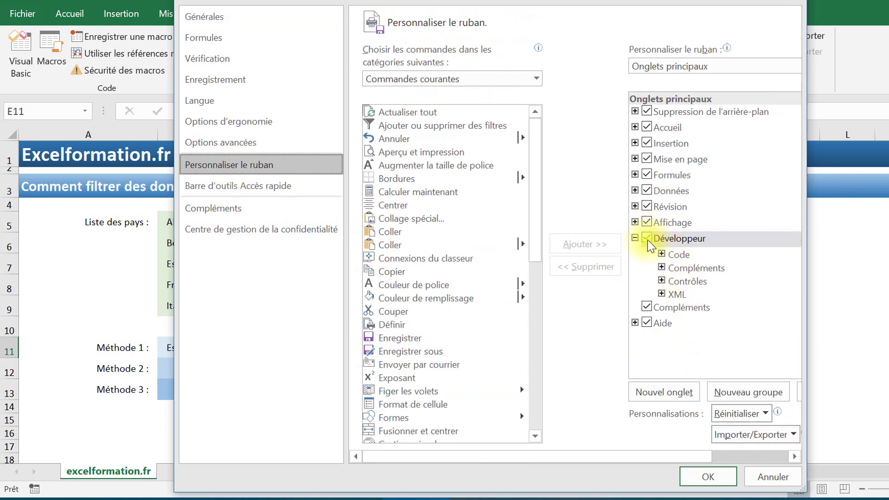
click(722, 477)
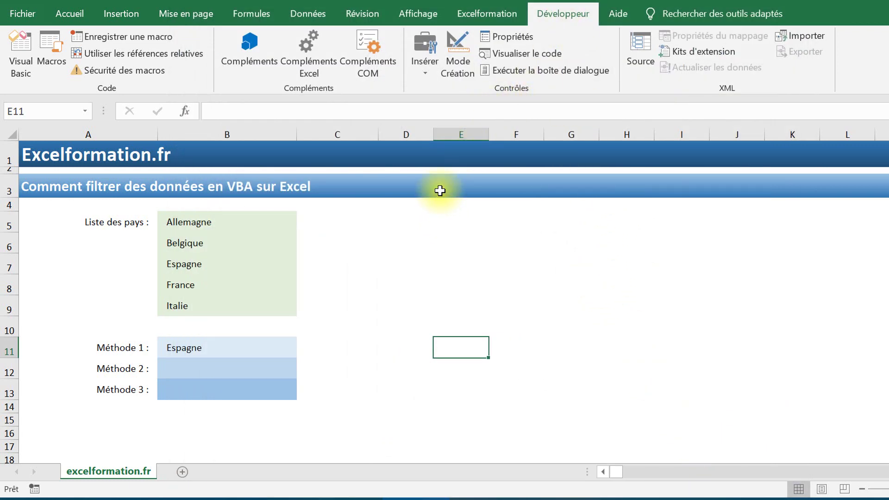
- Draw a form-control combo box over C12:D12, beside the Méthode 2 cell
click(430, 50)
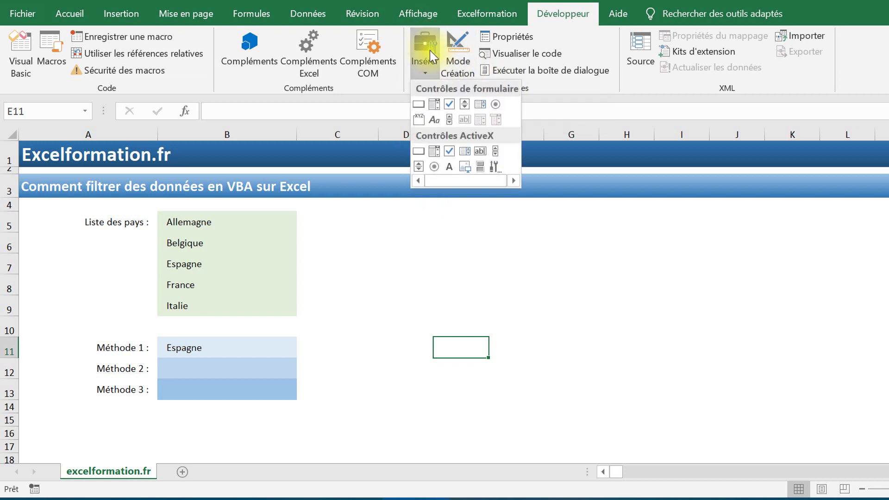
click(435, 108)
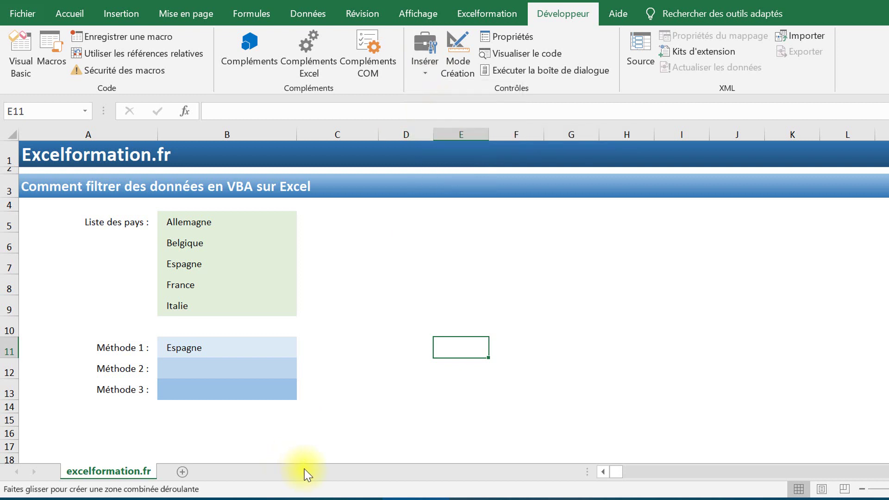
drag(309, 357, 411, 376)
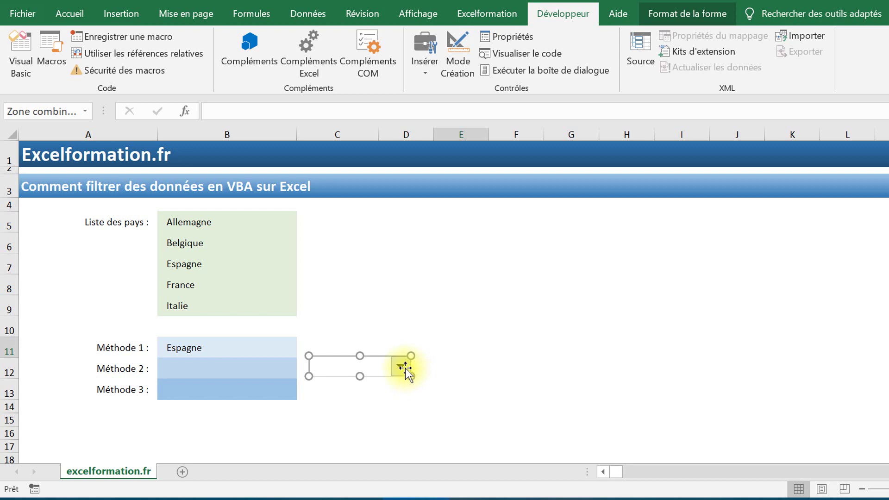
- Set the combo box's input range to _source, its linked cell to $C$12 and its number of lines to 5
right_click(404, 368)
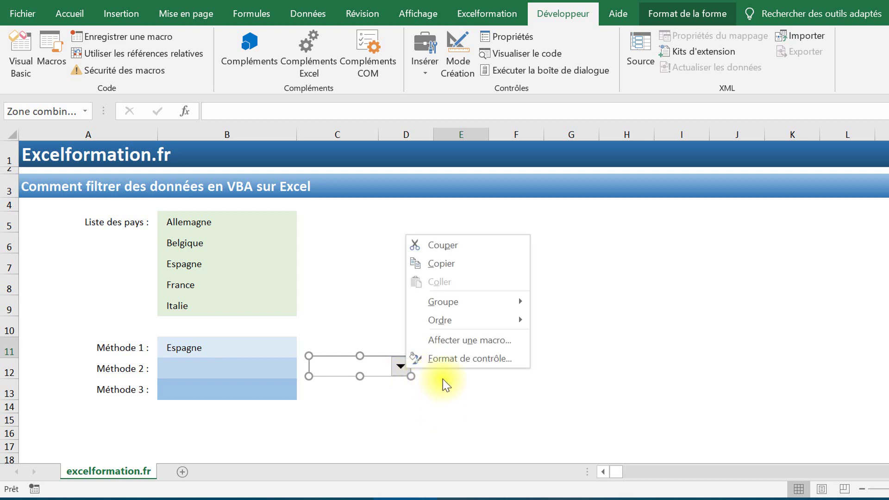
click(458, 361)
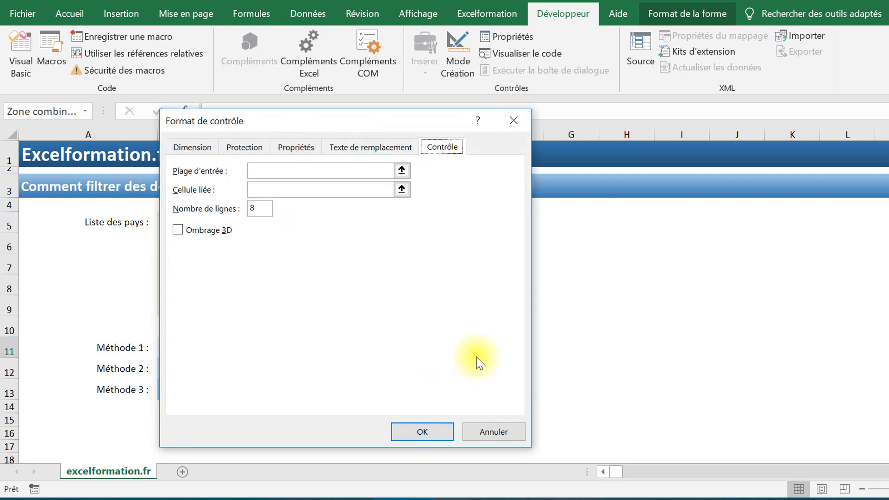
drag(310, 127, 592, 111)
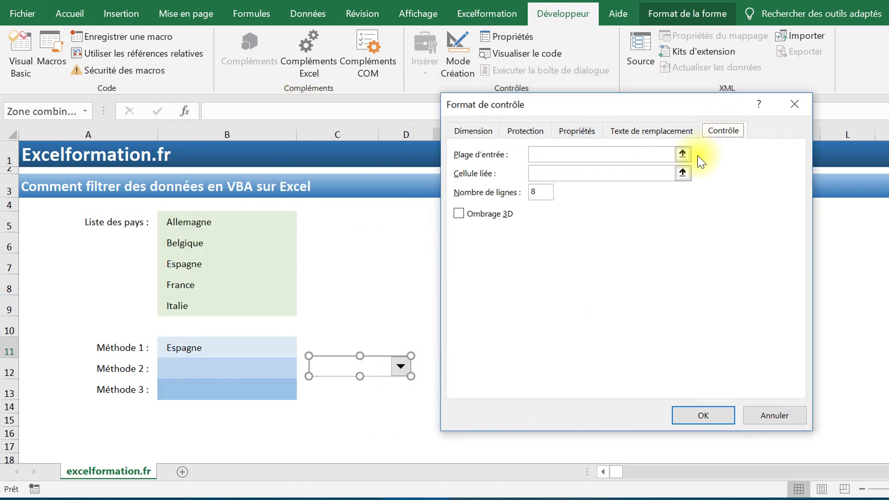
click(617, 153)
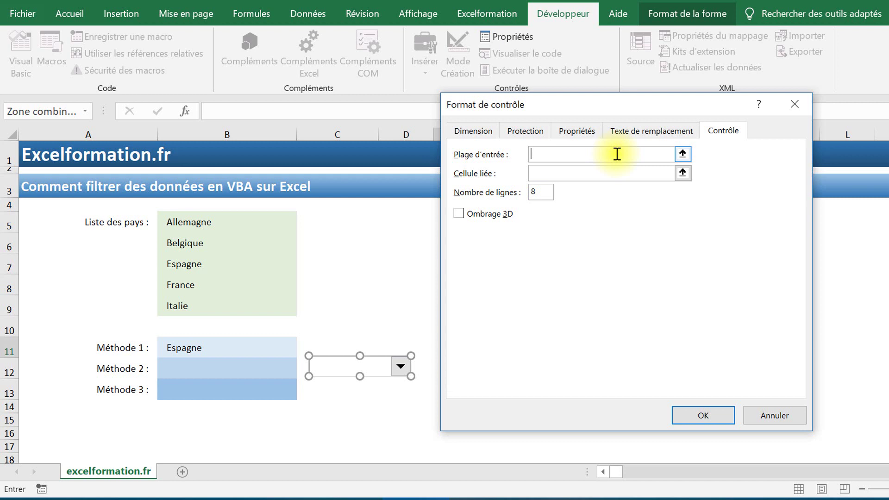
text(_source)
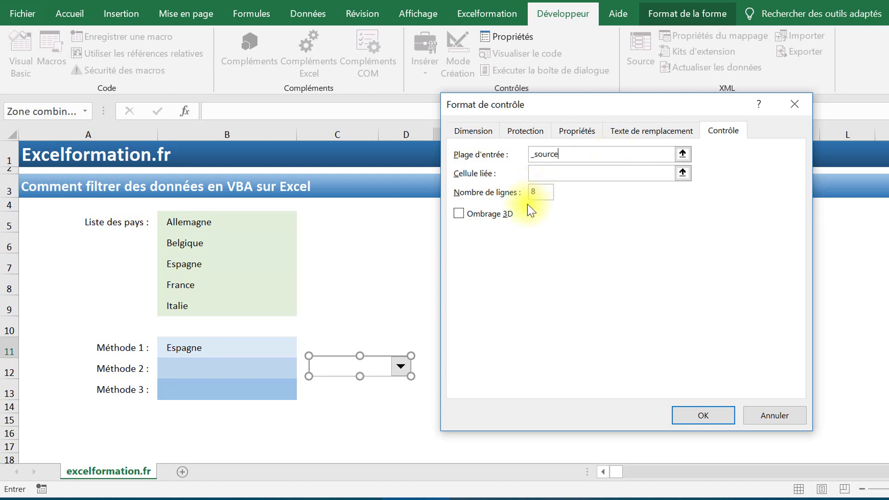
click(555, 174)
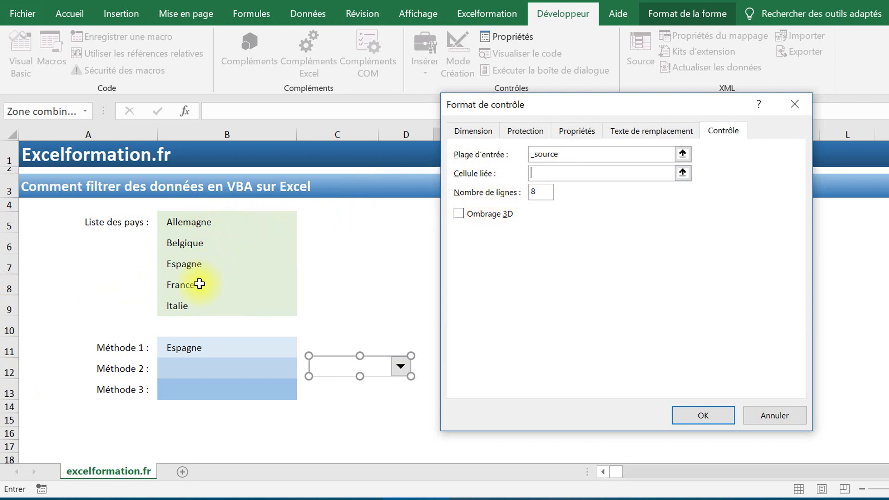
click(301, 369)
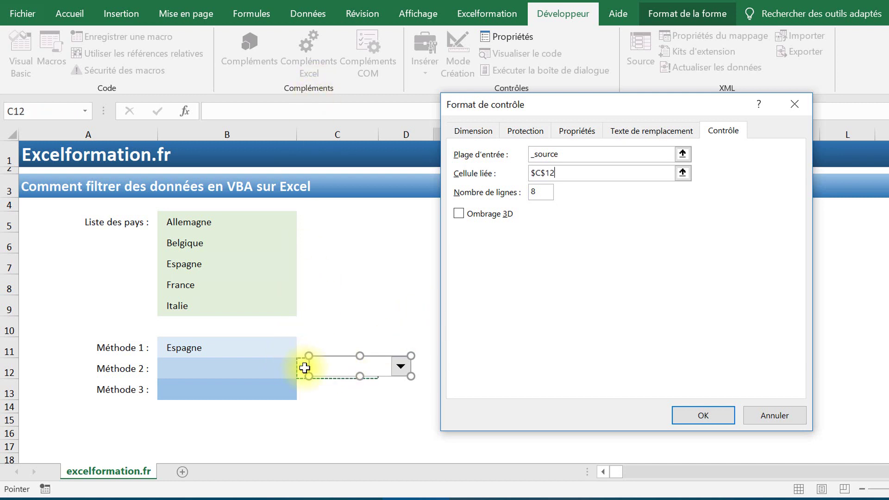
double_click(538, 192)
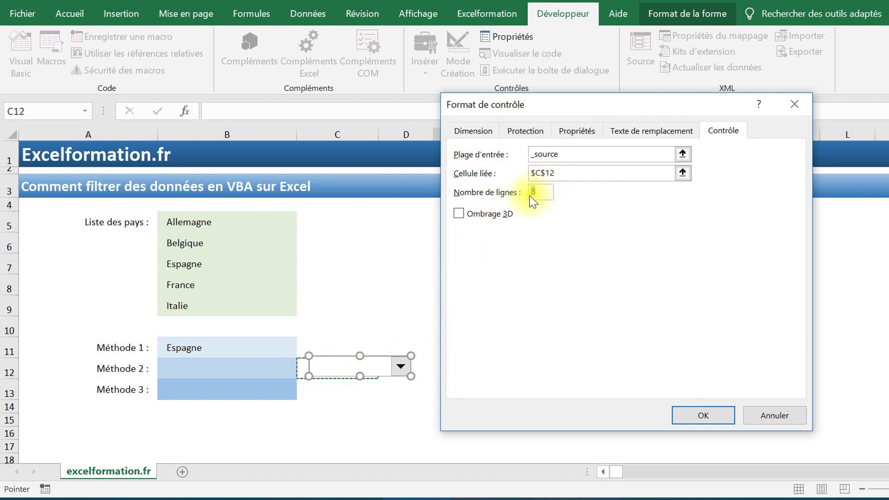
click(529, 195)
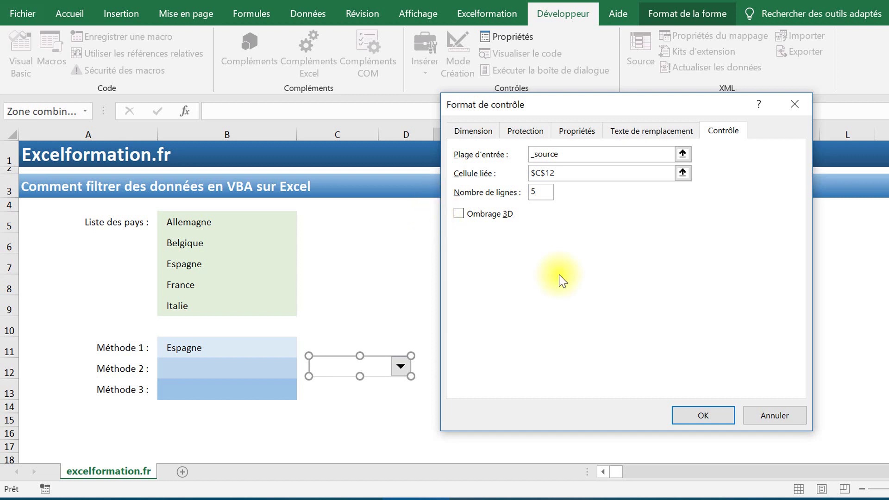
click(708, 416)
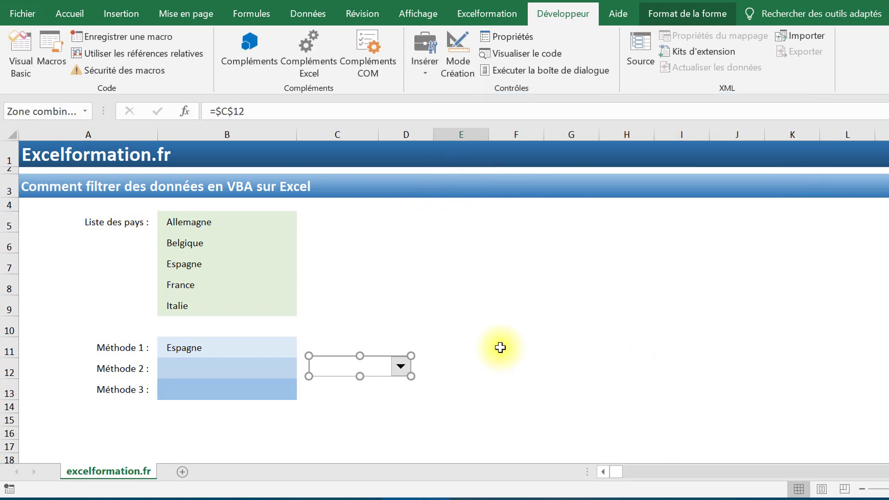
- Move the combo box off C12 to columns E and F, and choose Allemagne followed by France from its list
drag(377, 363, 491, 366)
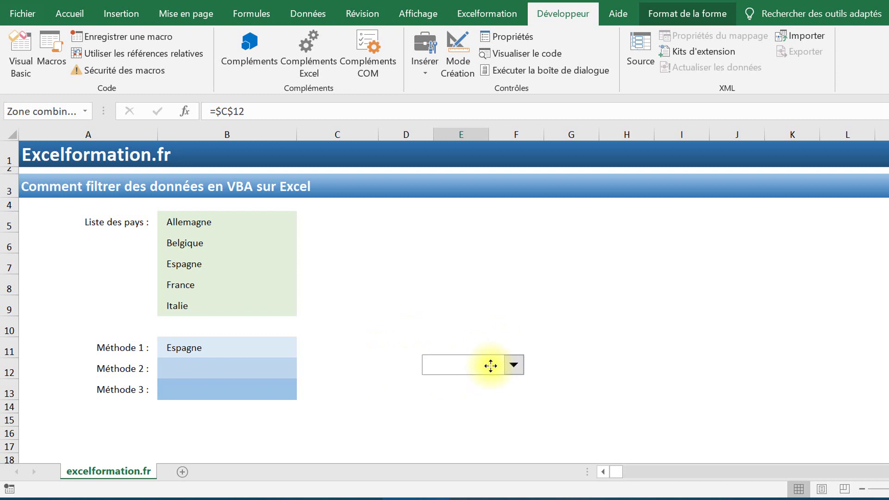
click(570, 353)
click(514, 364)
click(479, 377)
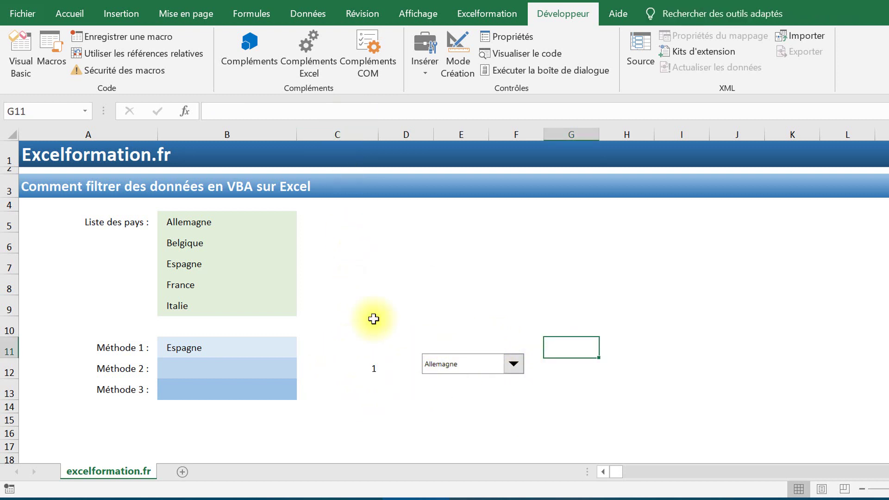
click(472, 364)
click(439, 408)
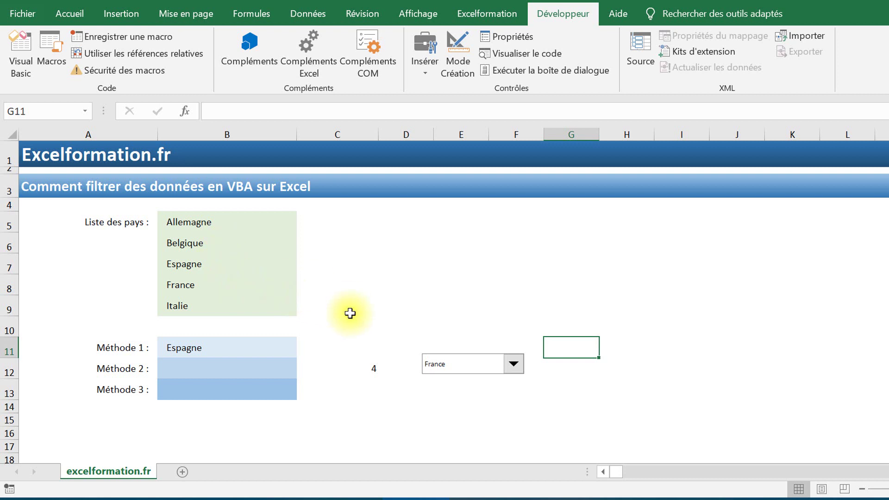
- Enter =INDEX(_source;C12) in the Méthode 2 cell B12 and choose Italie in the combo box
click(272, 370)
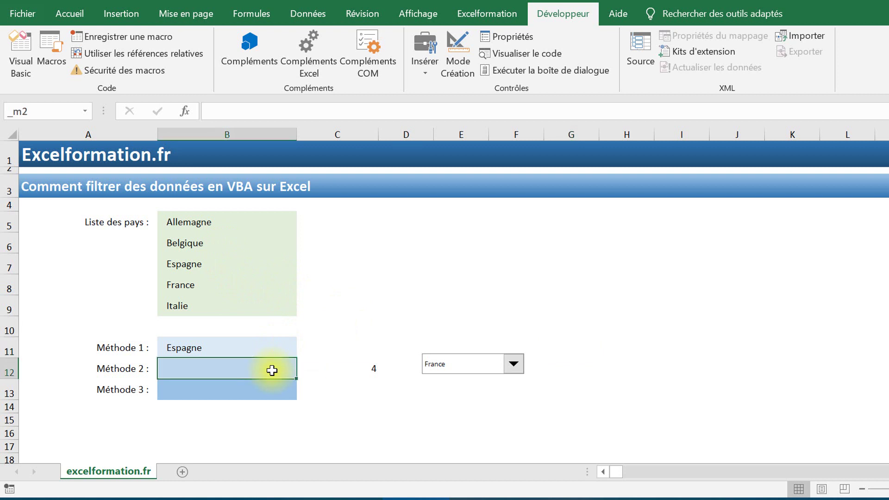
text(=index)
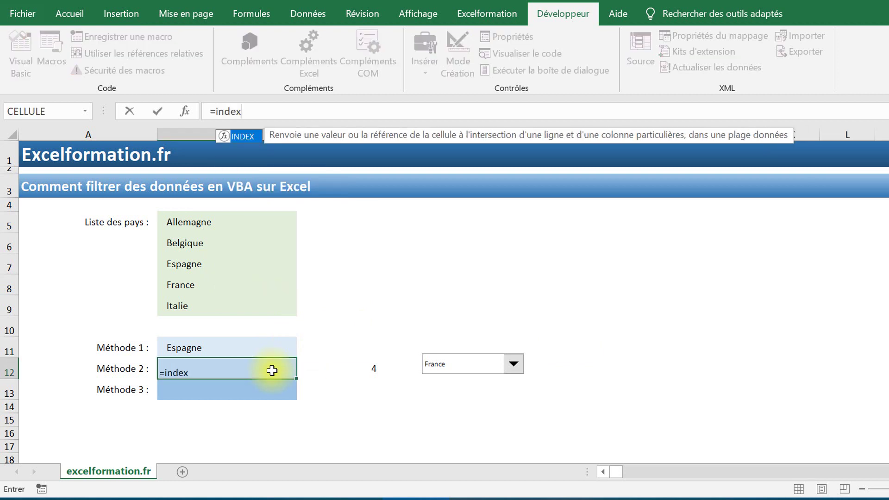
text((_source)
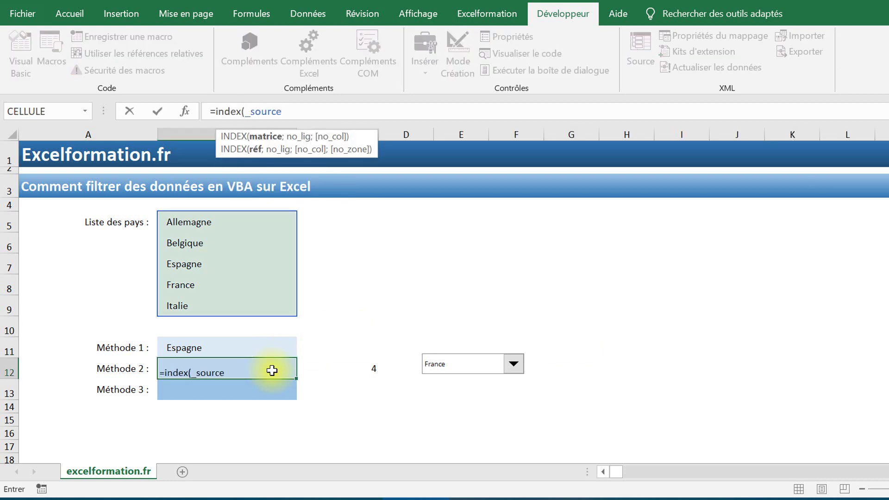
text(;)
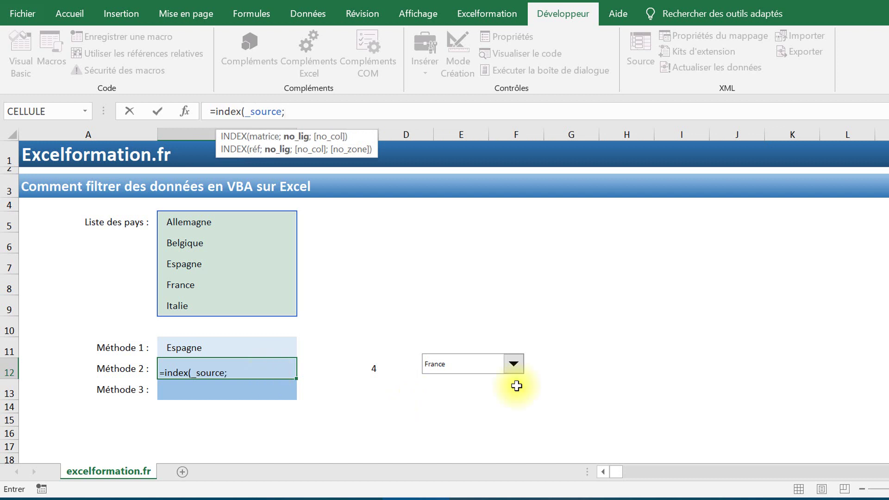
click(343, 368)
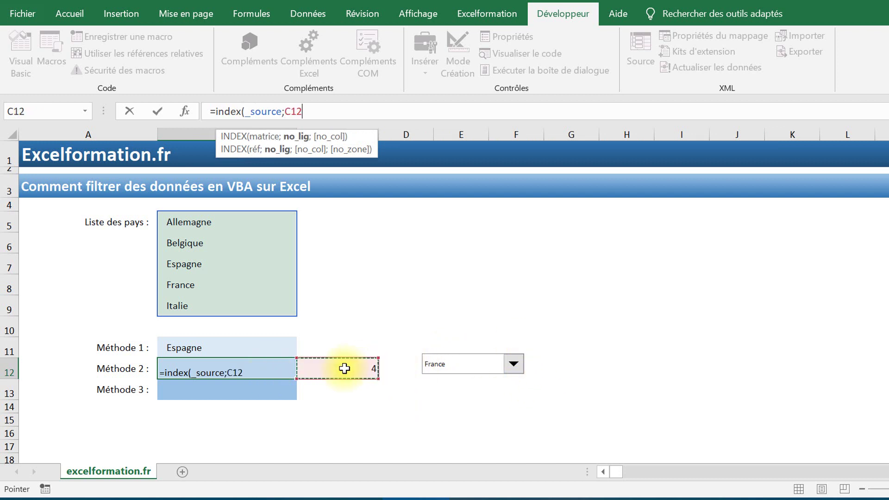
key(Return)
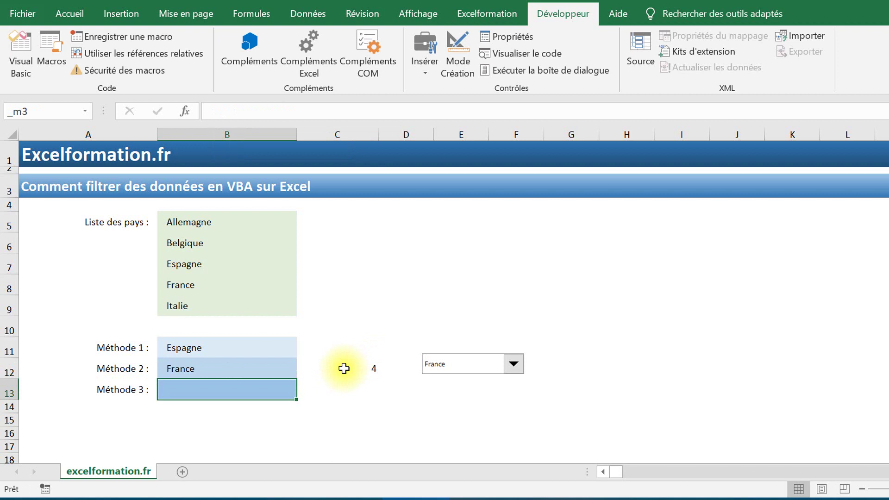
click(513, 363)
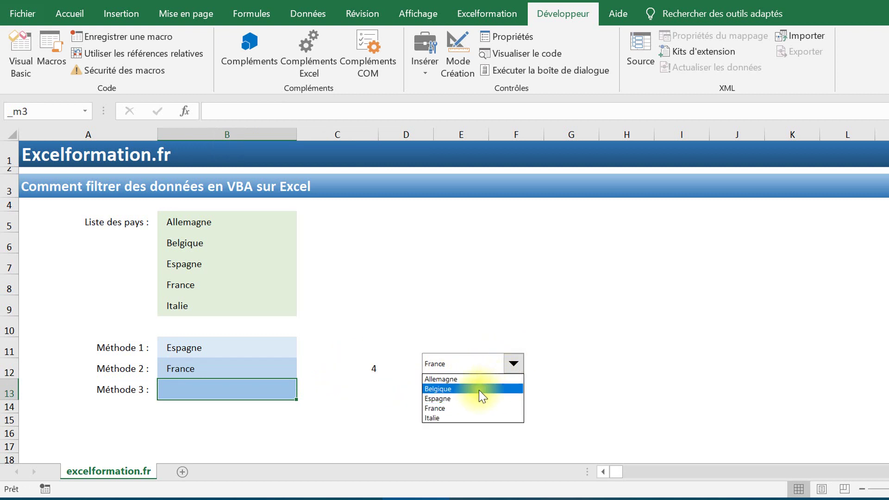
click(433, 418)
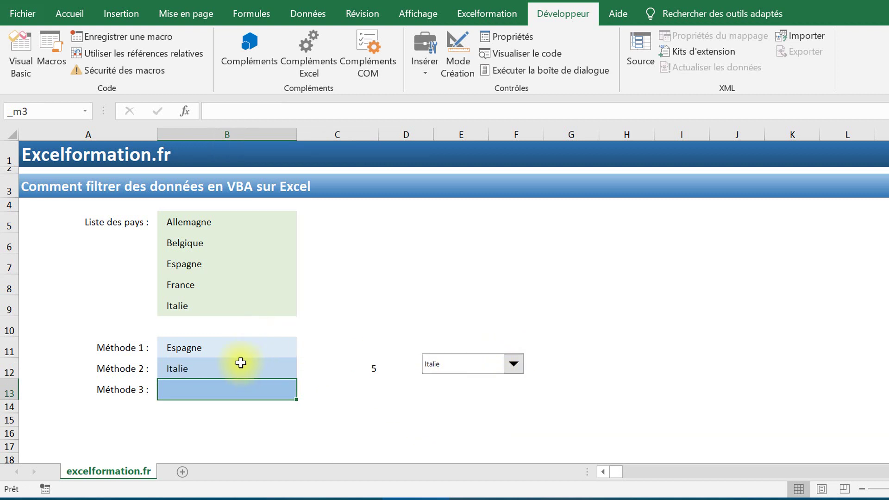